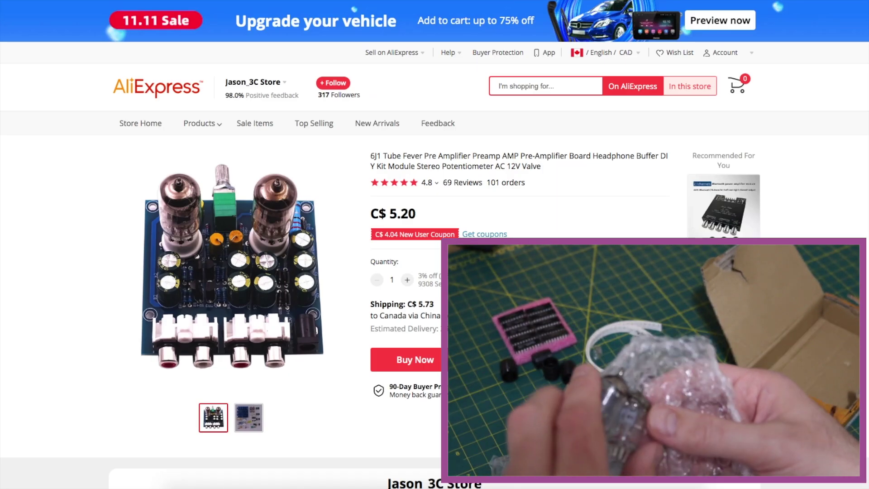
scroll(435, 271, "down", 1)
Step: Show the 6J1 preamp kit's kit-parts thumbnail as the listing's main image
left_click(251, 380)
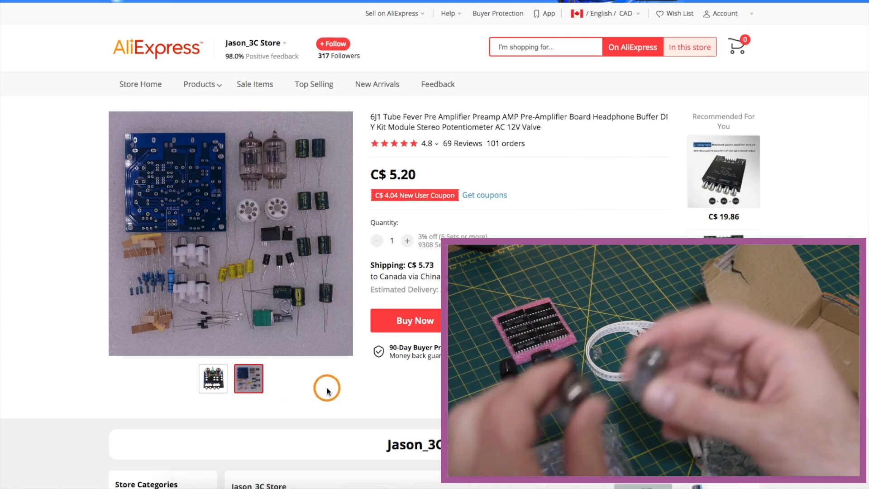
scroll(258, 381, "down", 2)
scroll(258, 383, "down", 2)
scroll(324, 384, "down", 4)
scroll(324, 383, "down", 2)
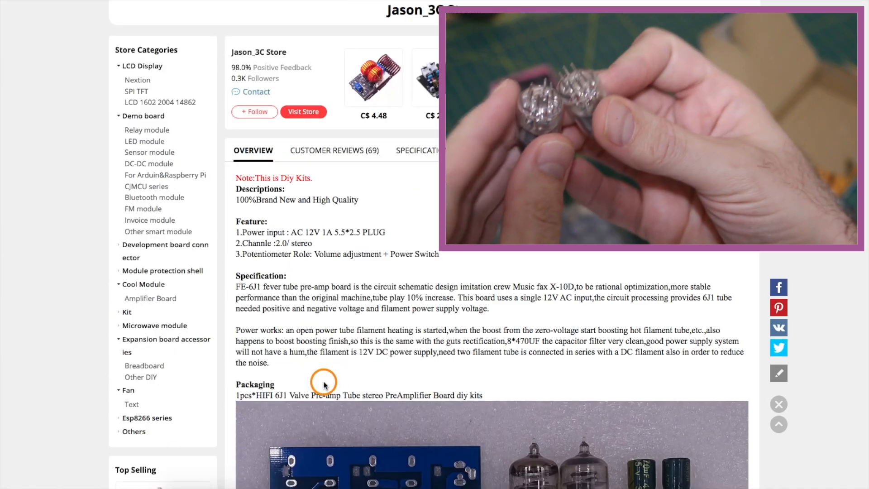
scroll(422, 225, "down", 2)
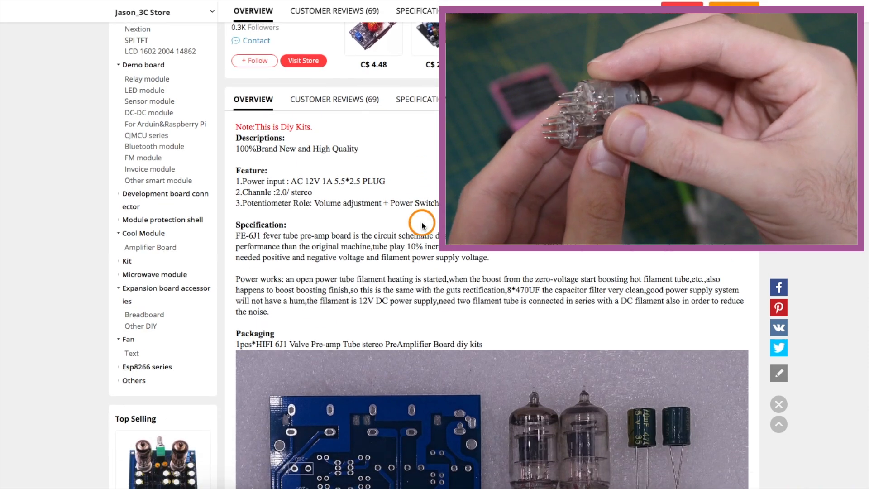
scroll(422, 224, "down", 2)
scroll(421, 224, "down", 1)
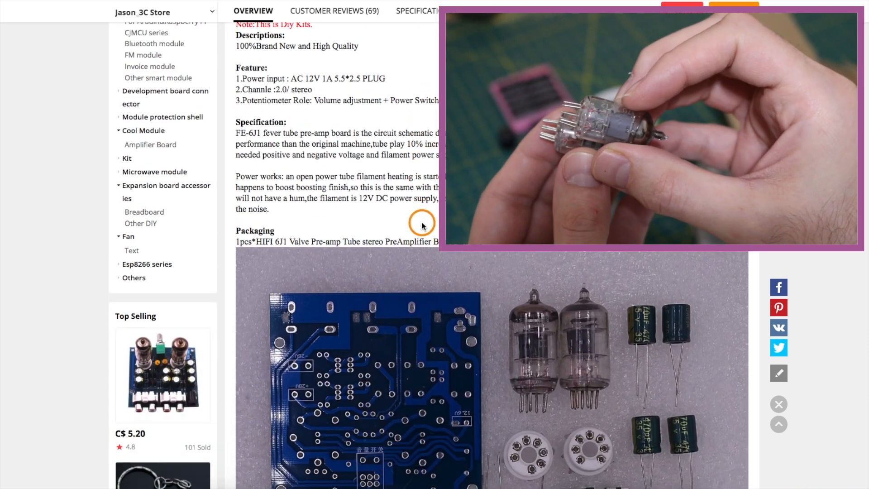
scroll(421, 224, "down", 1)
scroll(421, 225, "down", 1)
scroll(421, 224, "down", 1)
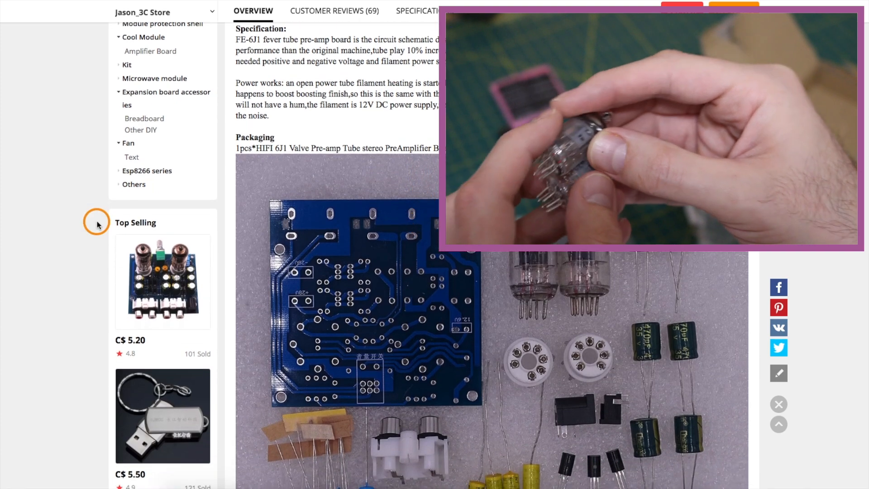
scroll(97, 224, "down", 5)
scroll(97, 224, "down", 3)
scroll(96, 225, "down", 3)
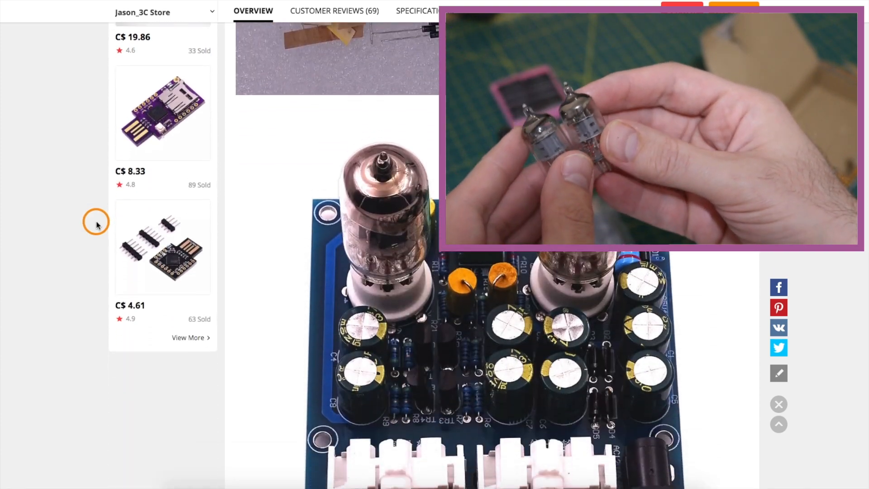
scroll(97, 225, "down", 3)
scroll(97, 224, "down", 1)
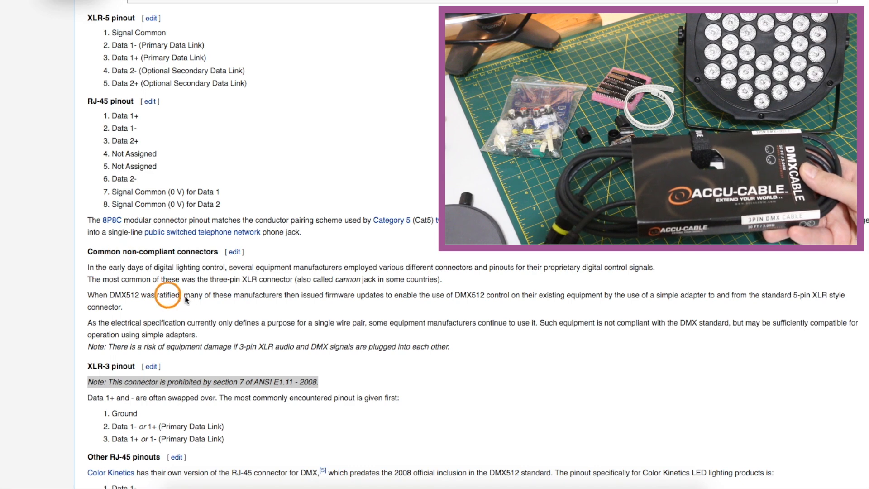
Step: Highlight the XLR-3 pinout prohibition note, then the Cabling passage on unsuitable audio cables
left_click(88, 363)
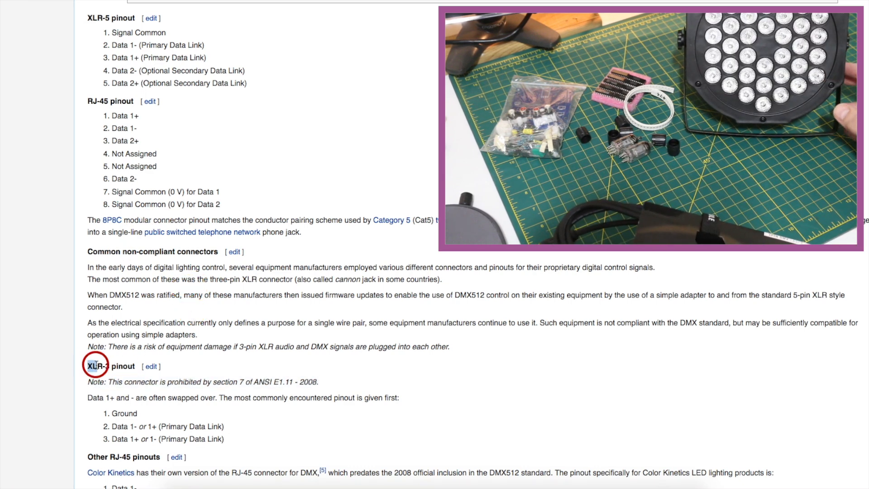
left_click_drag(163, 377, 232, 380)
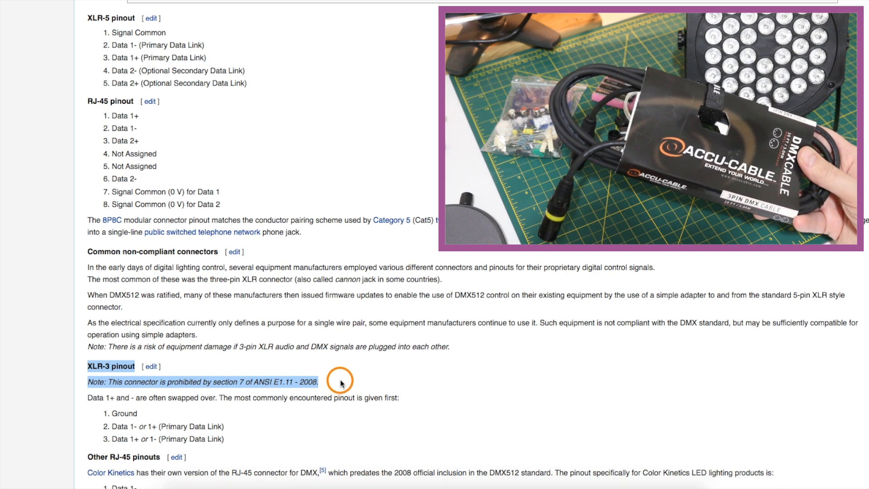
scroll(337, 382, "down", 5)
scroll(337, 382, "down", 5)
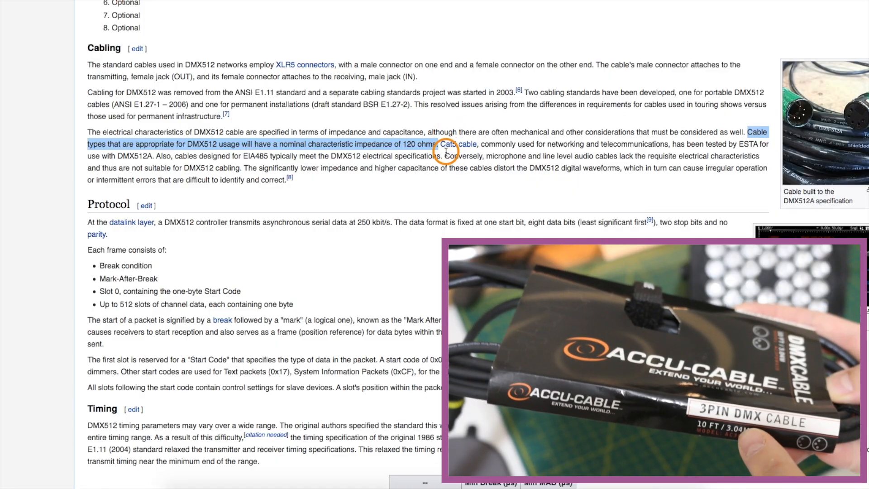
left_click_drag(446, 155, 565, 177)
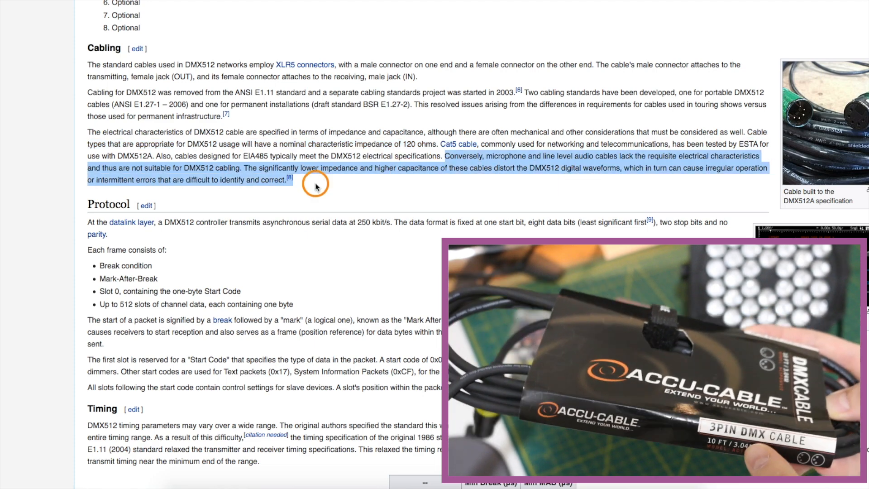